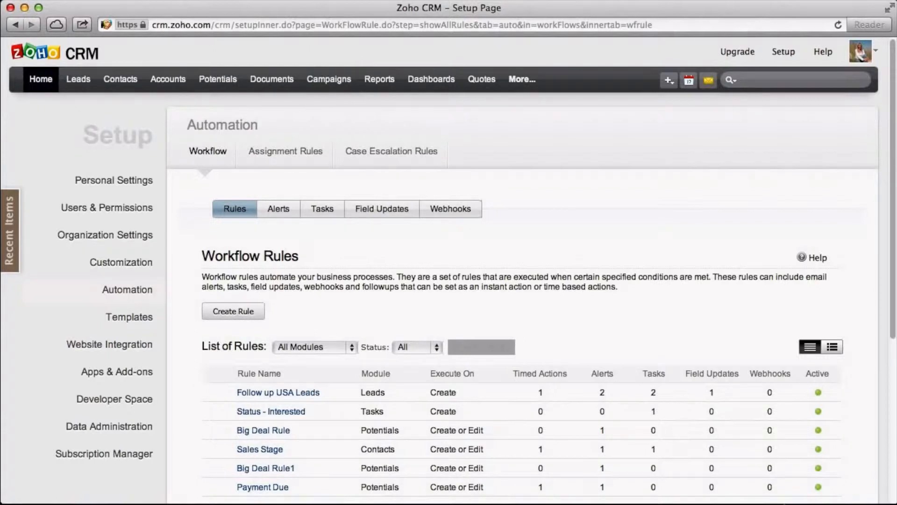
Step: Go to the workflow rules in the automation setup and start creating a new rule
left_click(787, 52)
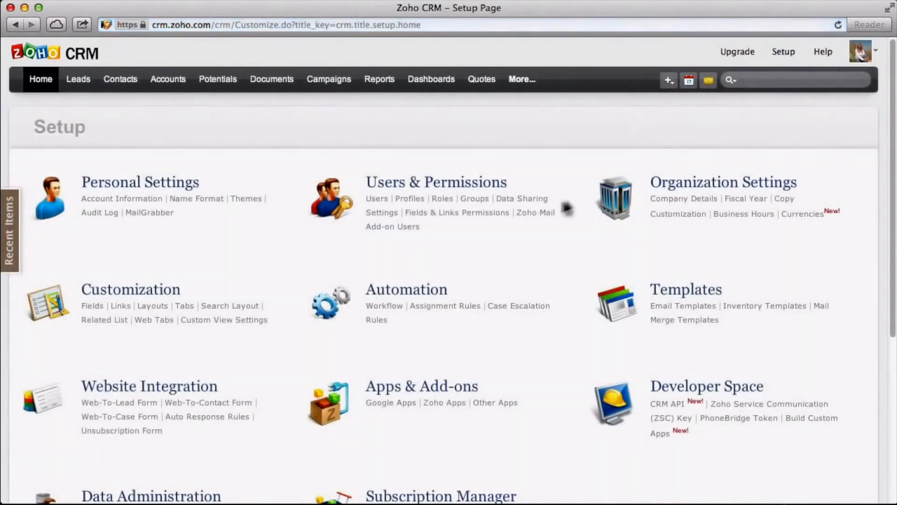
left_click(392, 307)
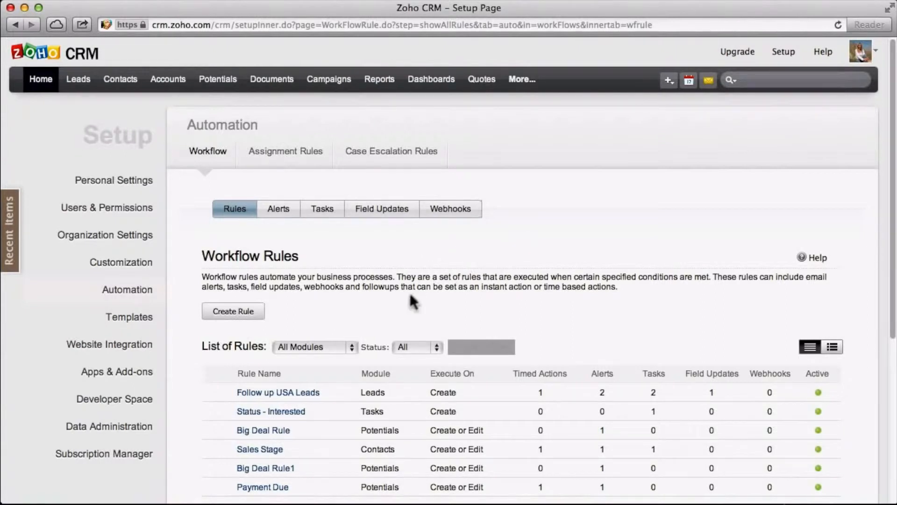
left_click(257, 312)
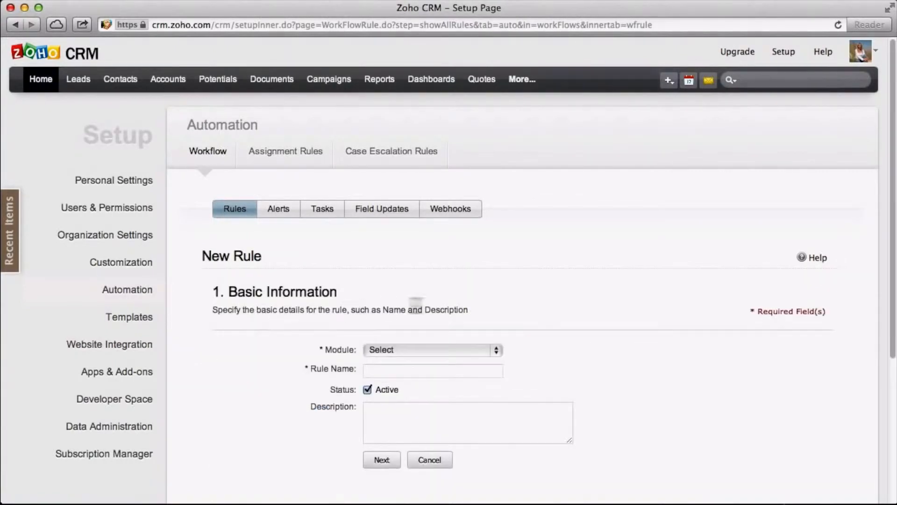
Step: Set the new rule's module to Leads and name the rule "Leads Follow up"
scroll(630, 286, "down", 3)
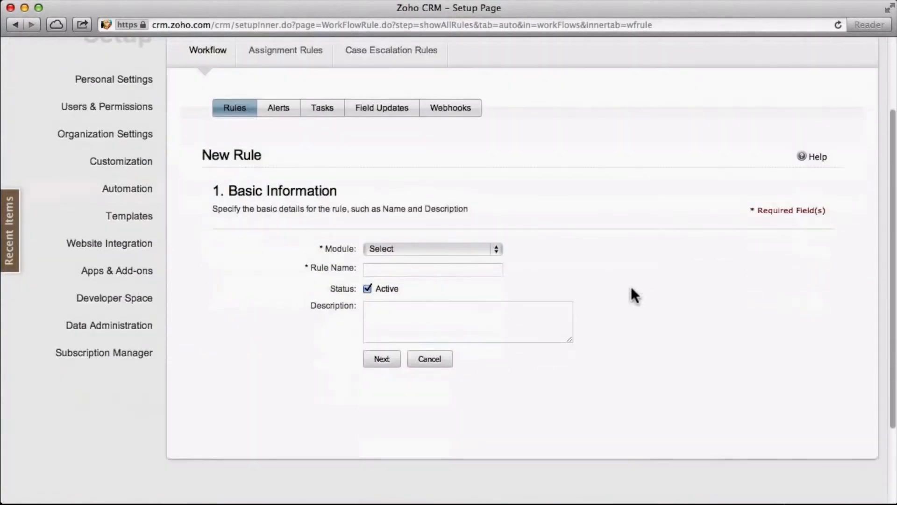
left_click(488, 248)
left_click(446, 264)
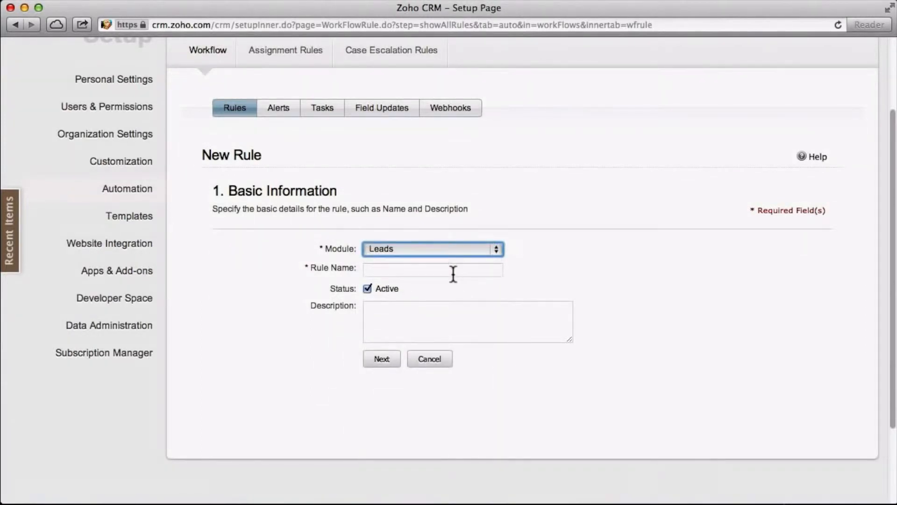
left_click(453, 274)
type("Leads Follow up")
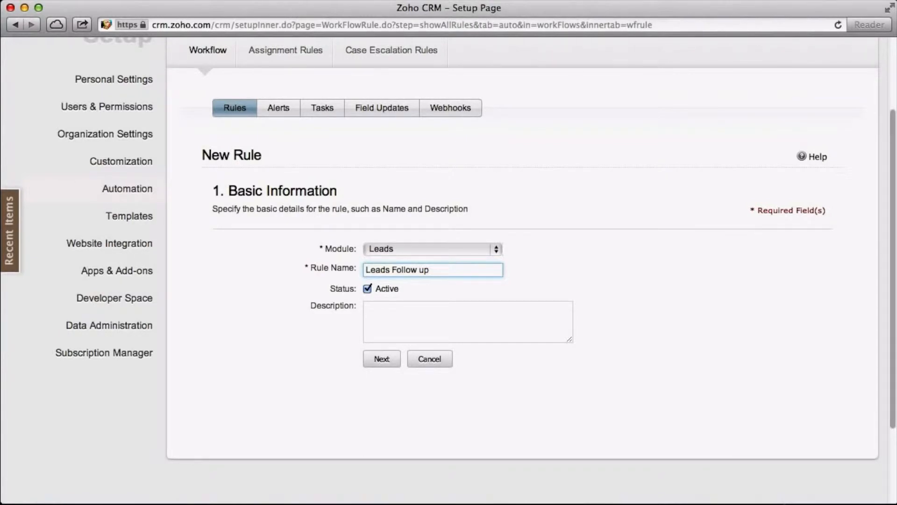
Step: Enter the description "This rule will create a list of actions for each lead that is created or modified." and proceed to the execution settings
left_click(473, 318)
type("Thi")
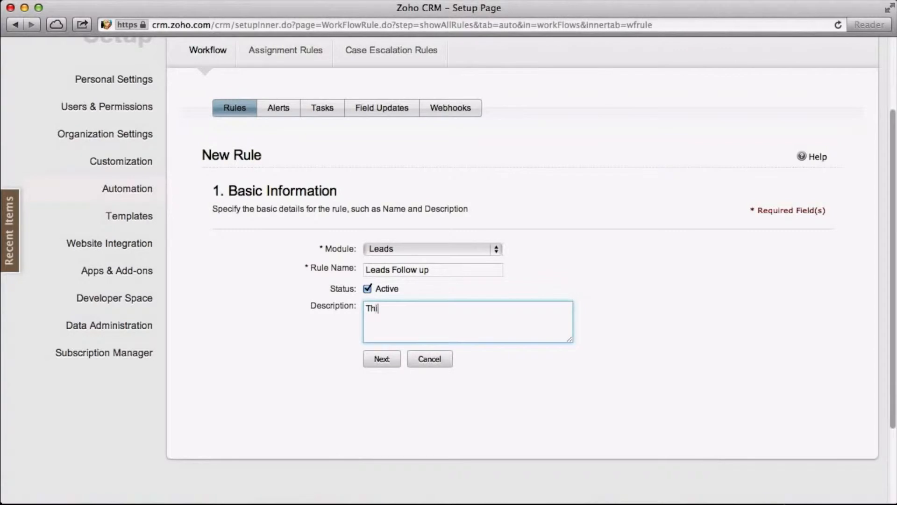
type("s rule will create a list of actions for each lead that is created or modified.")
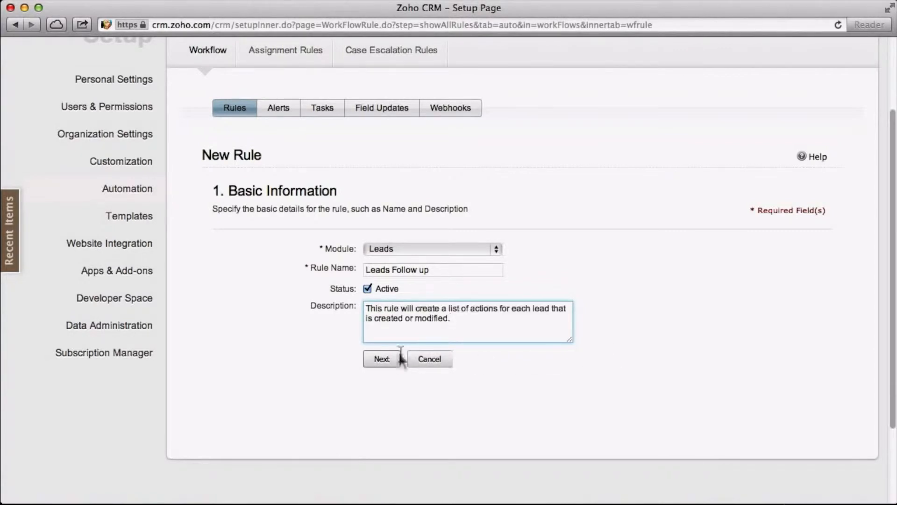
left_click(382, 358)
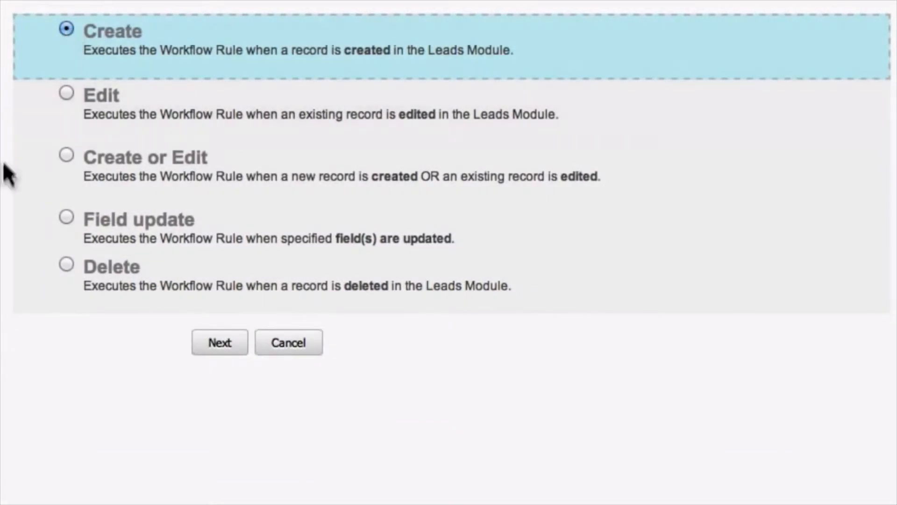
left_click(70, 215)
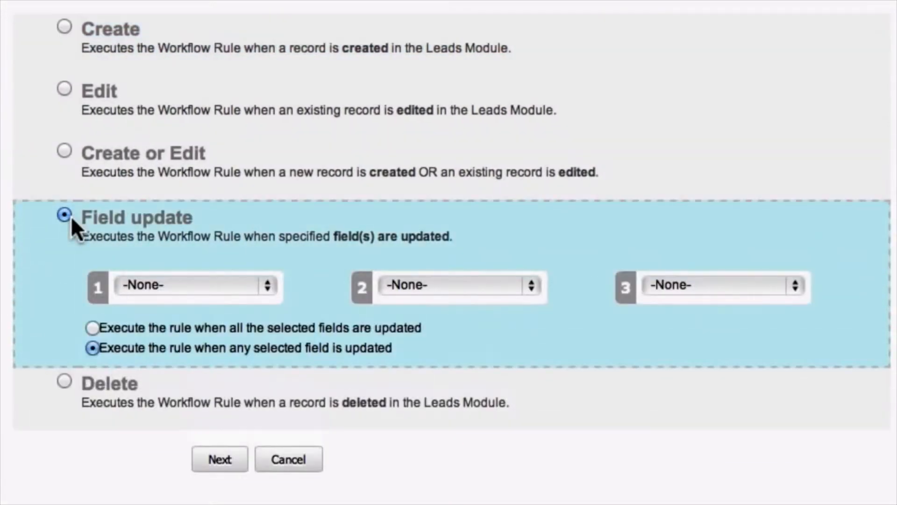
left_click(267, 291)
left_click(267, 285)
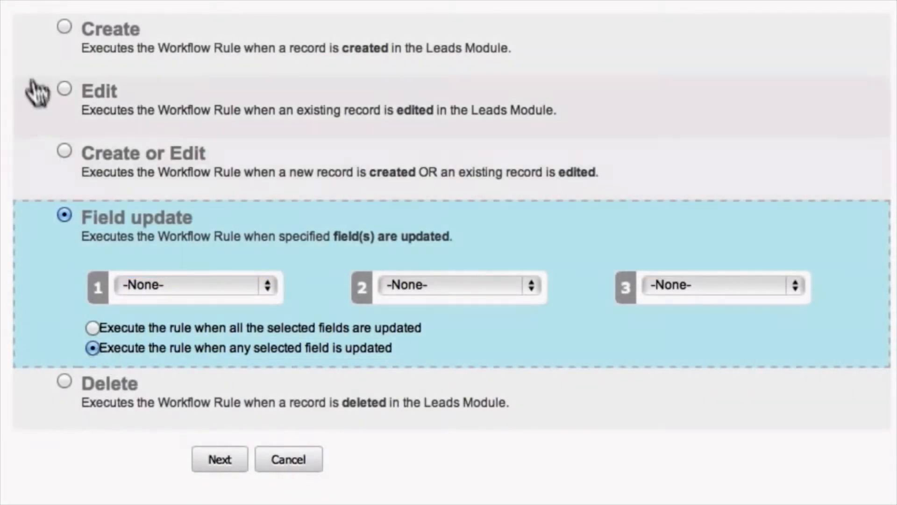
Step: Set the rule to execute when a lead record is created, with the criterion No of Employees > 10
left_click(68, 27)
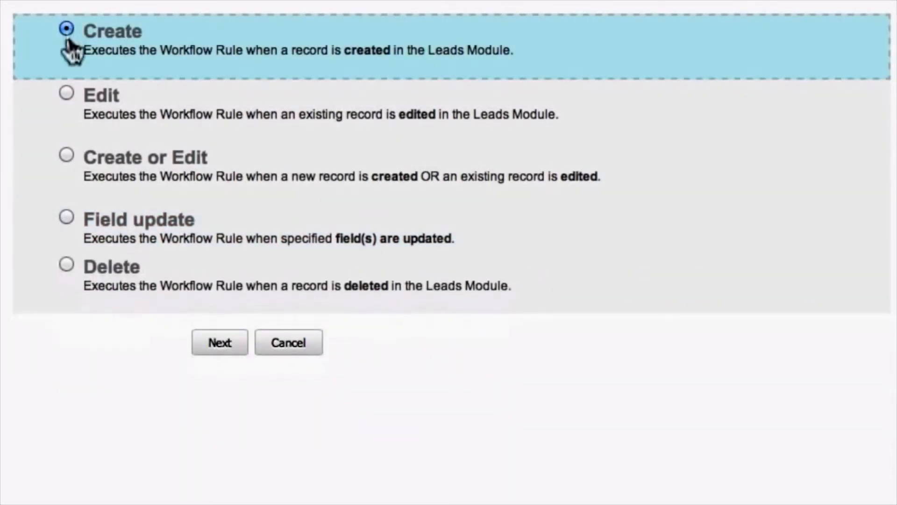
left_click(238, 341)
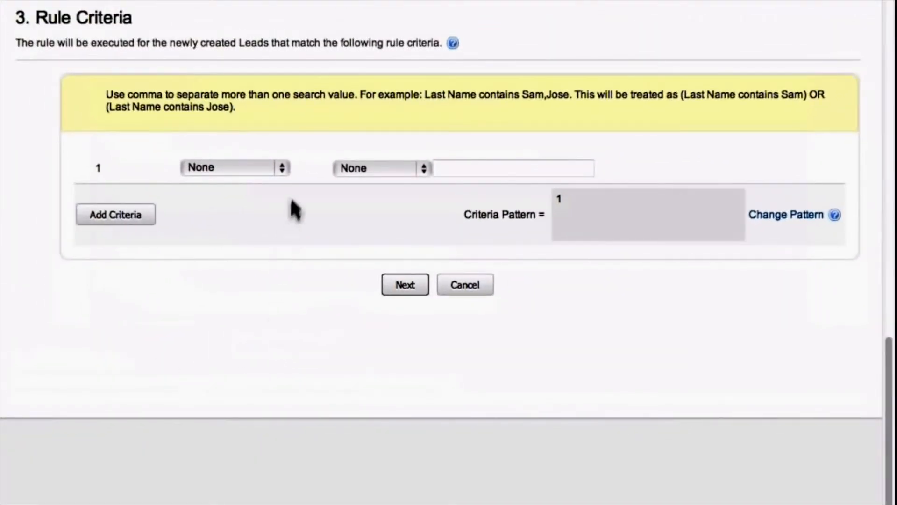
left_click(280, 168)
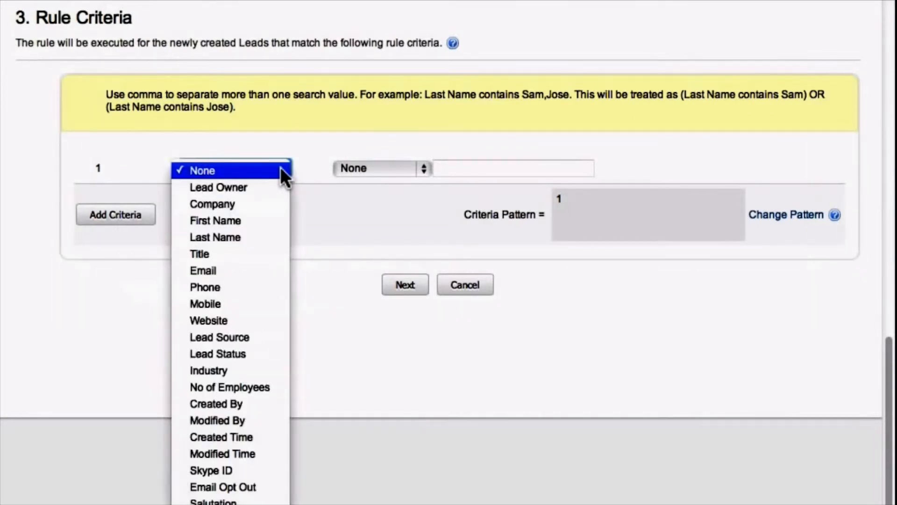
left_click(254, 382)
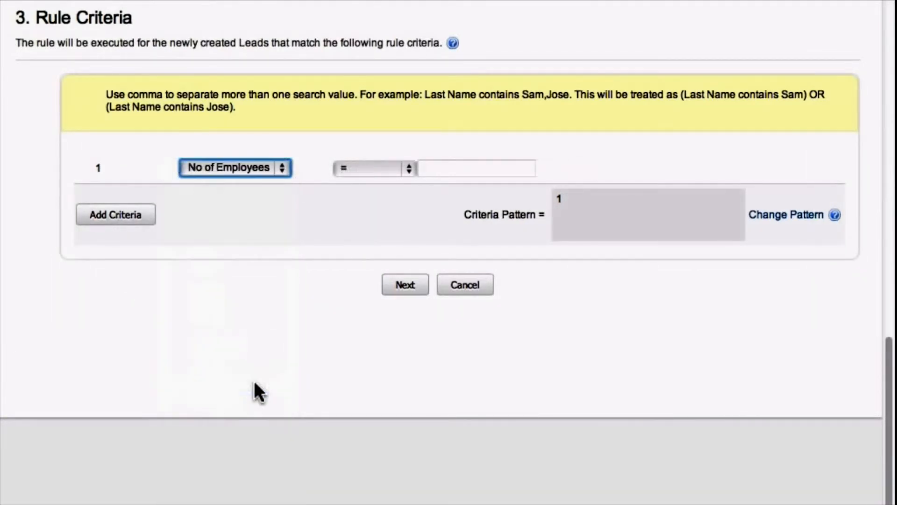
left_click(409, 169)
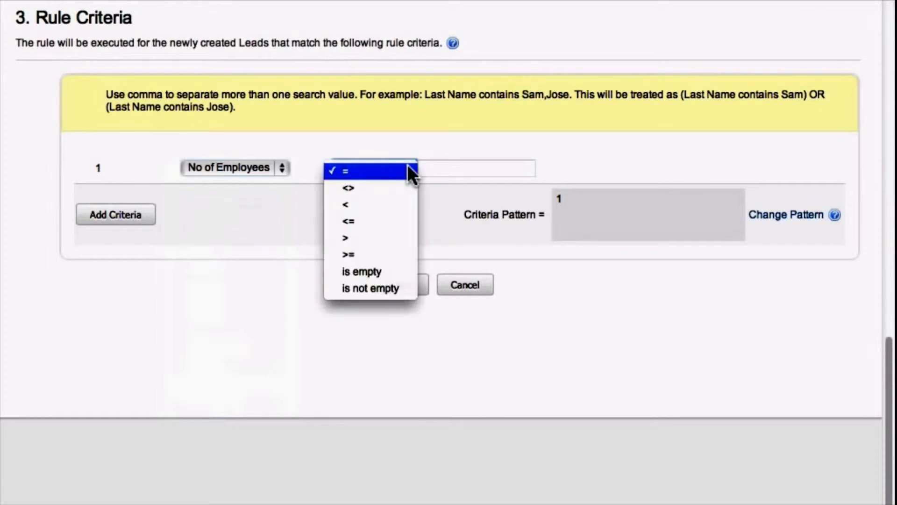
left_click(376, 237)
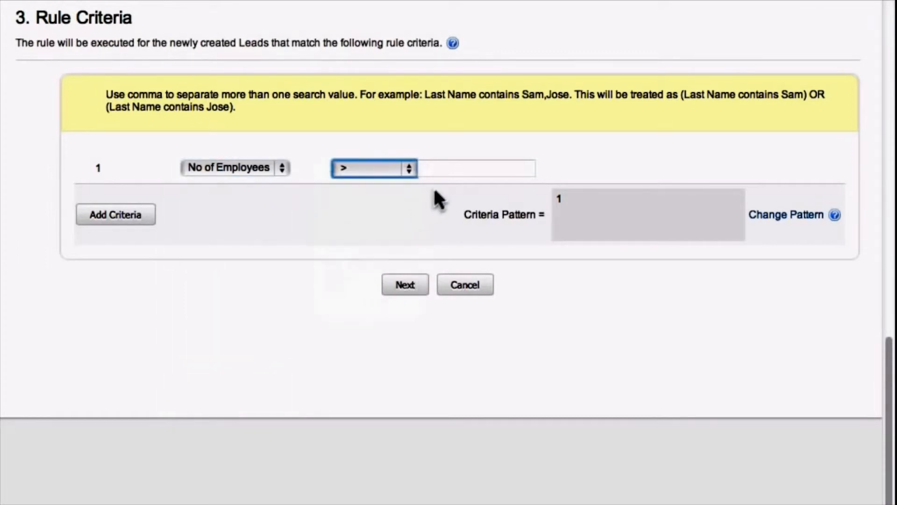
left_click(451, 170)
type("10")
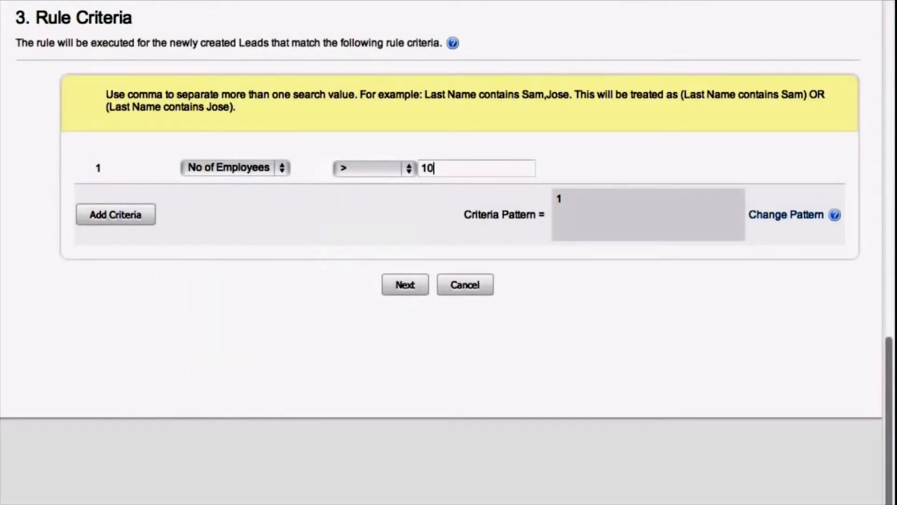
left_click(144, 215)
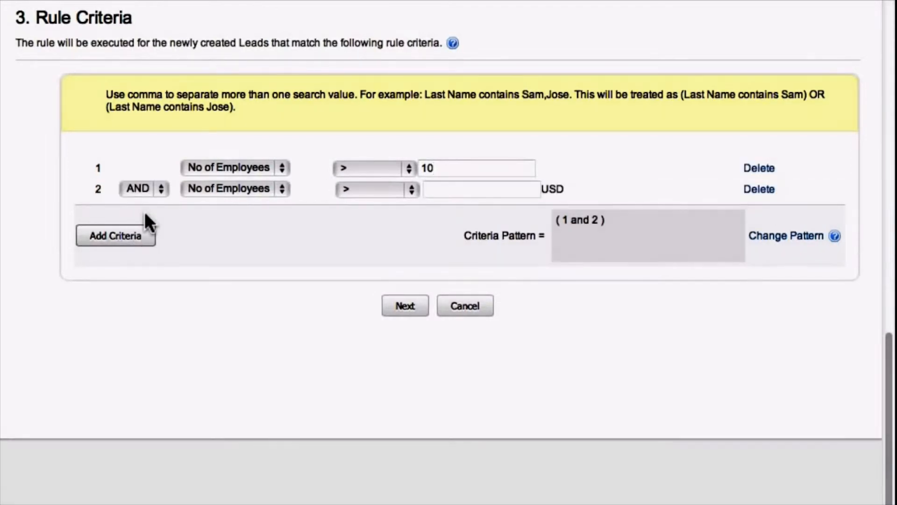
left_click(142, 239)
left_click(142, 255)
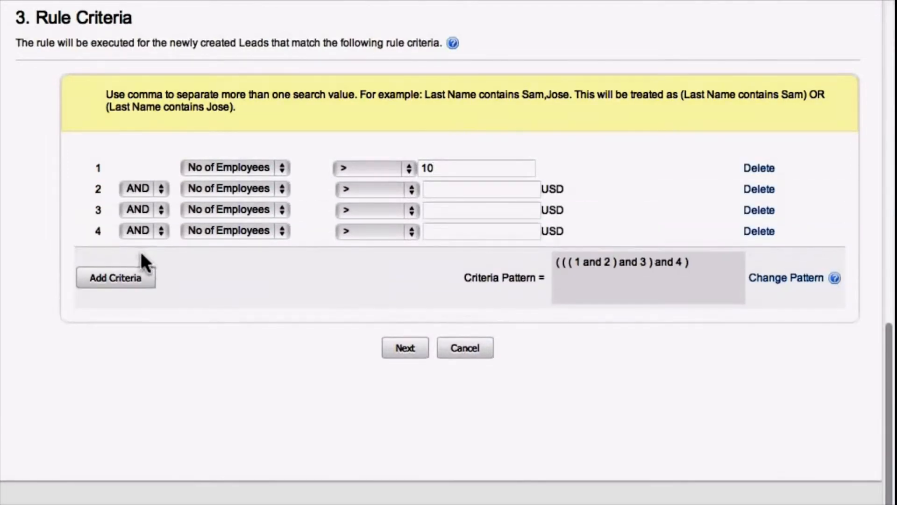
left_click(758, 231)
left_click(761, 211)
left_click(763, 191)
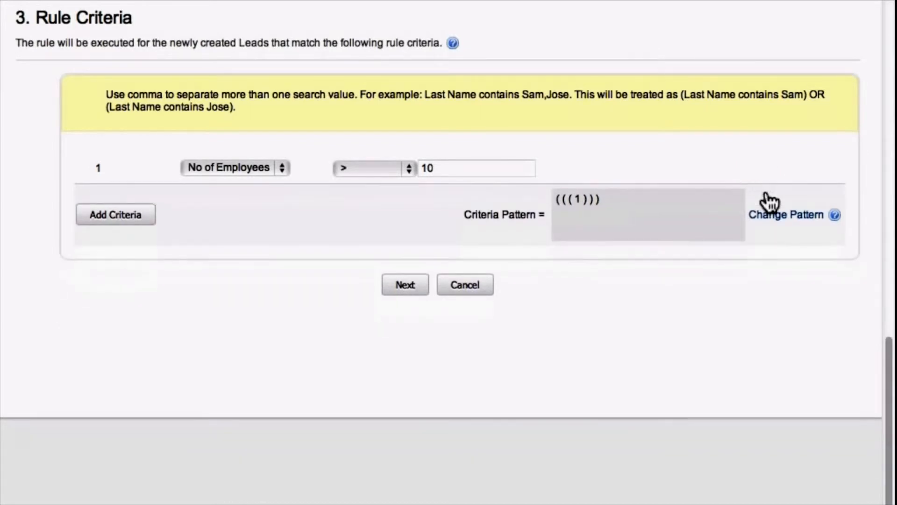
Step: Proceed to the rule's actions and associate a new instant alert named "manager" using the Support and Feedback Mail template, sent to the Lead Owner's Manager
left_click(406, 285)
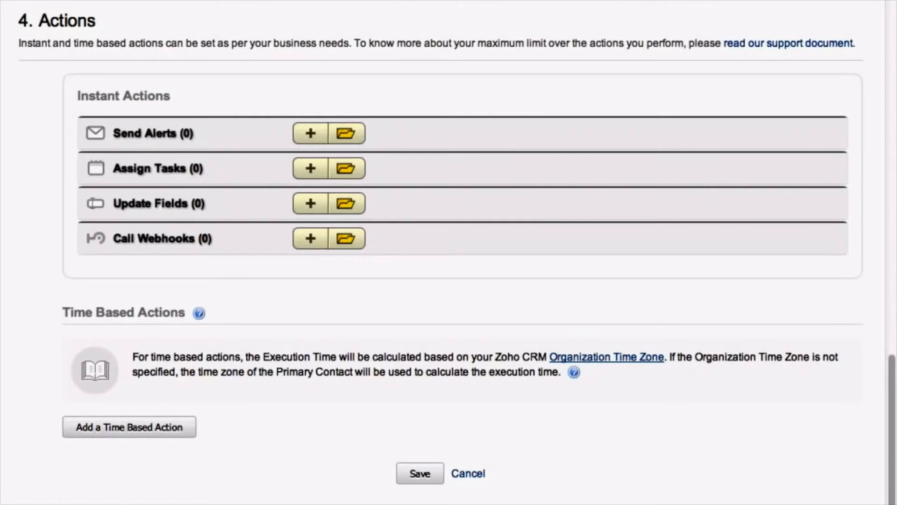
left_click(310, 135)
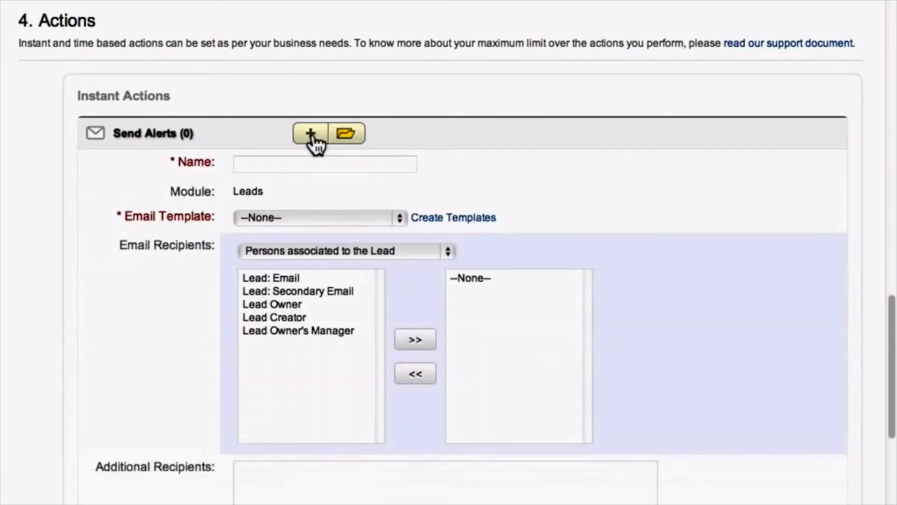
type("manager")
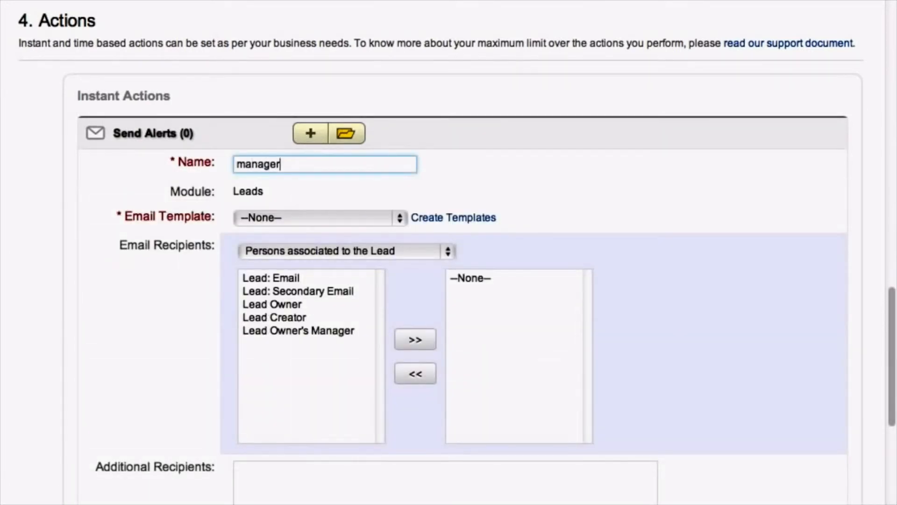
left_click(365, 218)
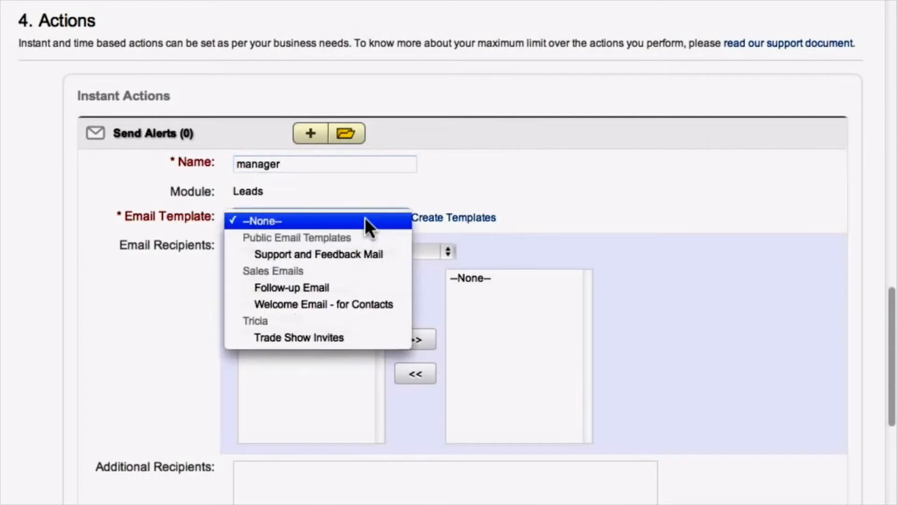
left_click(369, 254)
left_click(329, 330)
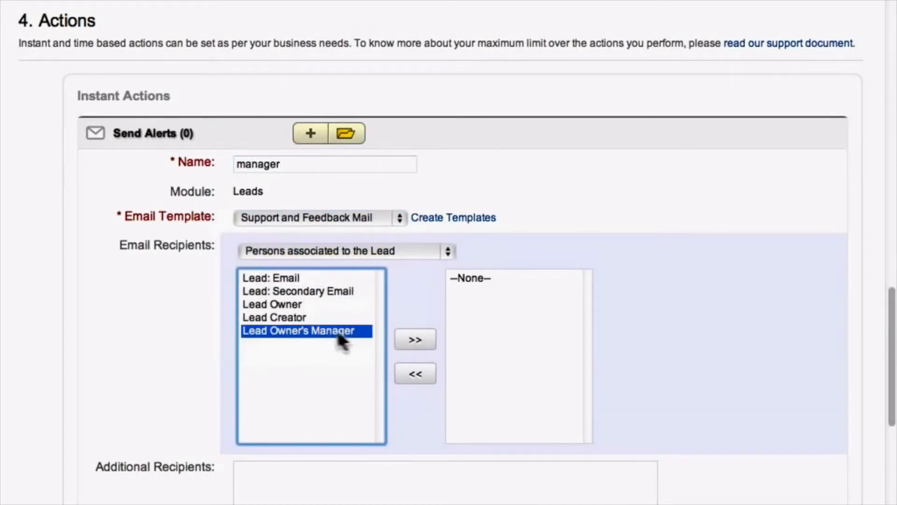
left_click(422, 333)
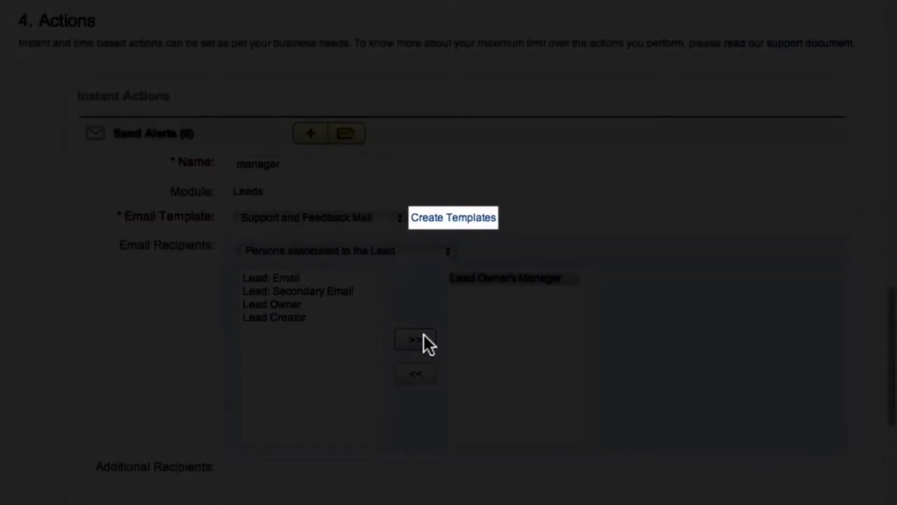
scroll(489, 354, "down", 2)
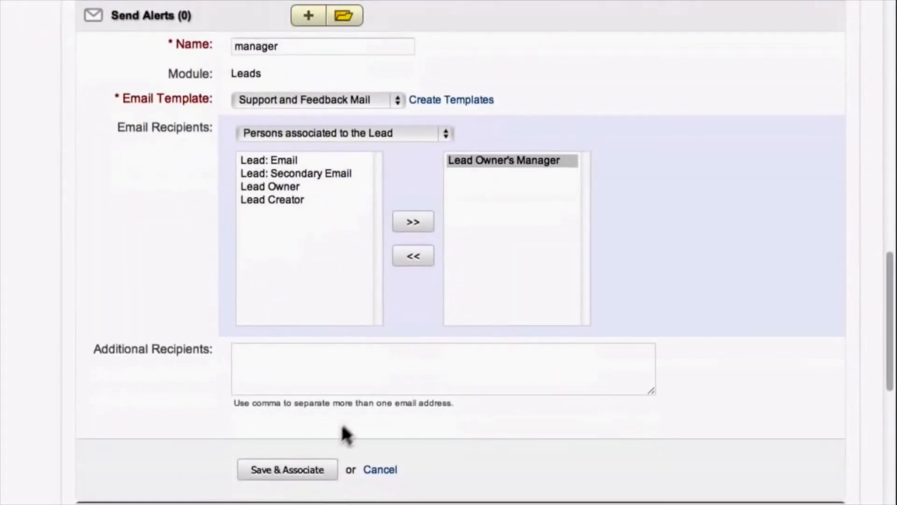
left_click(309, 473)
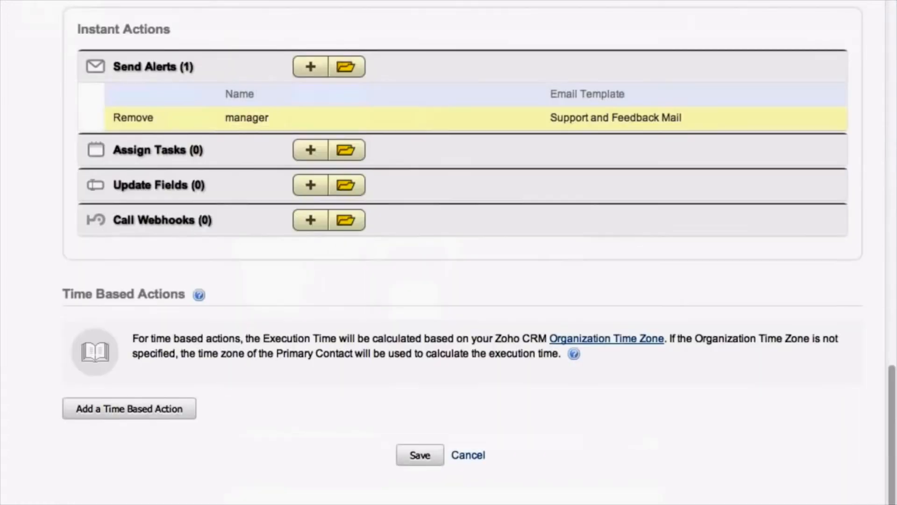
Step: Add and associate a second instant alert named "welcome" using the Welcome Email - for Contacts template, sent to the Lead: Email recipient
left_click(316, 68)
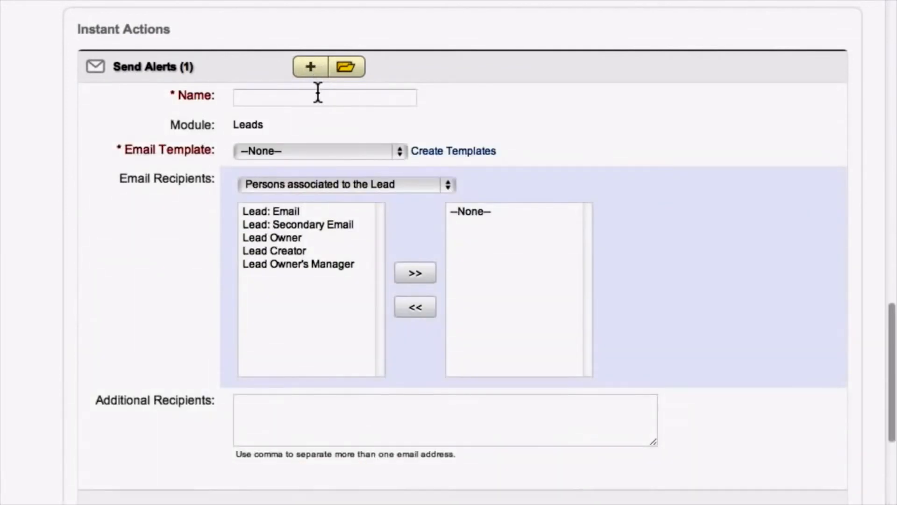
left_click(317, 93)
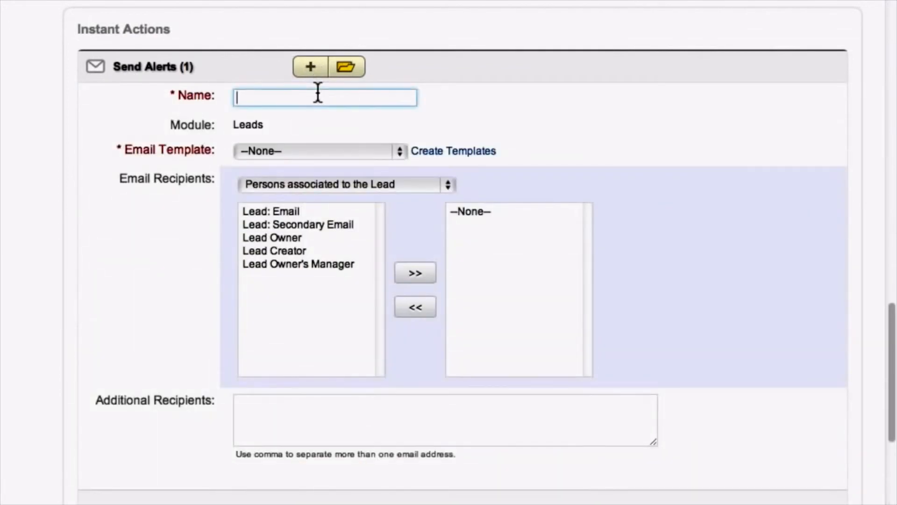
type("welcome")
left_click(328, 151)
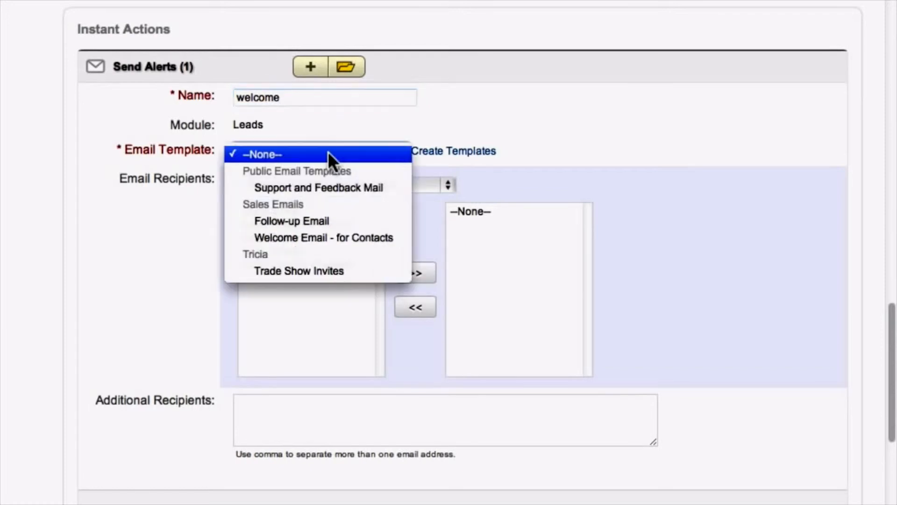
left_click(335, 236)
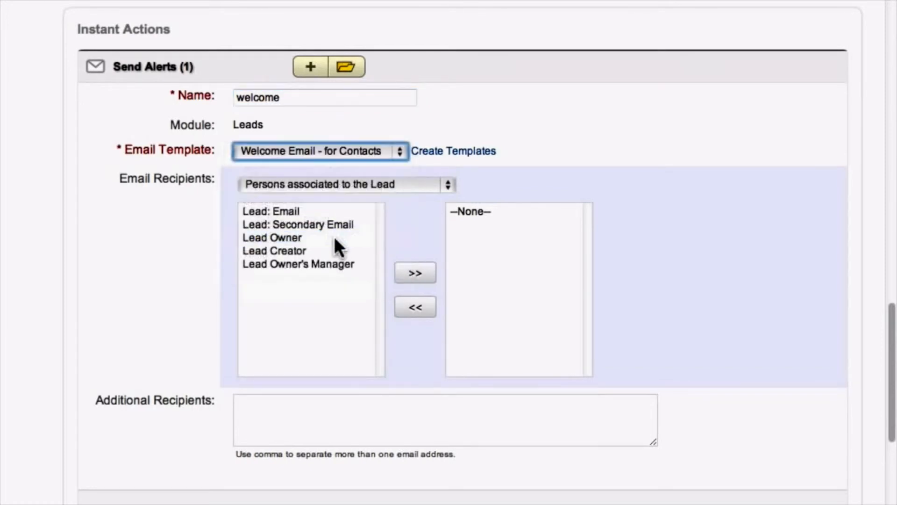
left_click(294, 211)
left_click(414, 273)
scroll(421, 299, "down", 2)
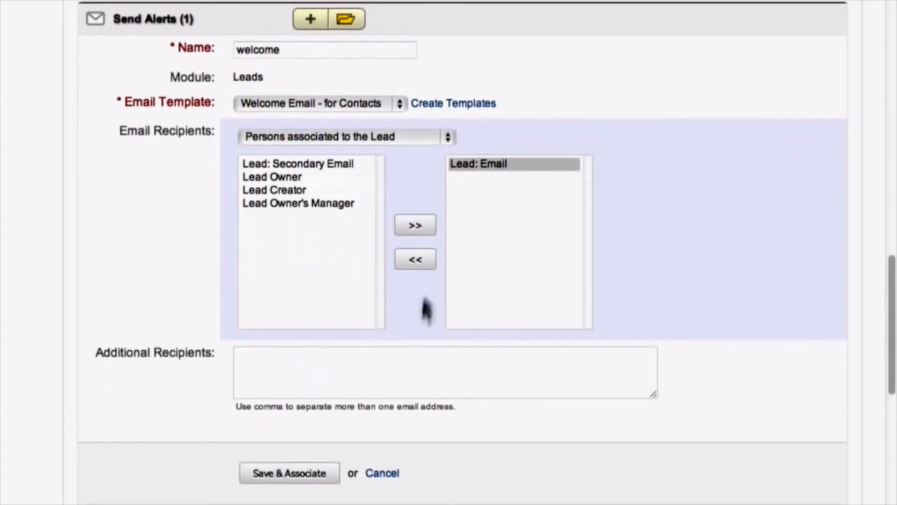
left_click(325, 473)
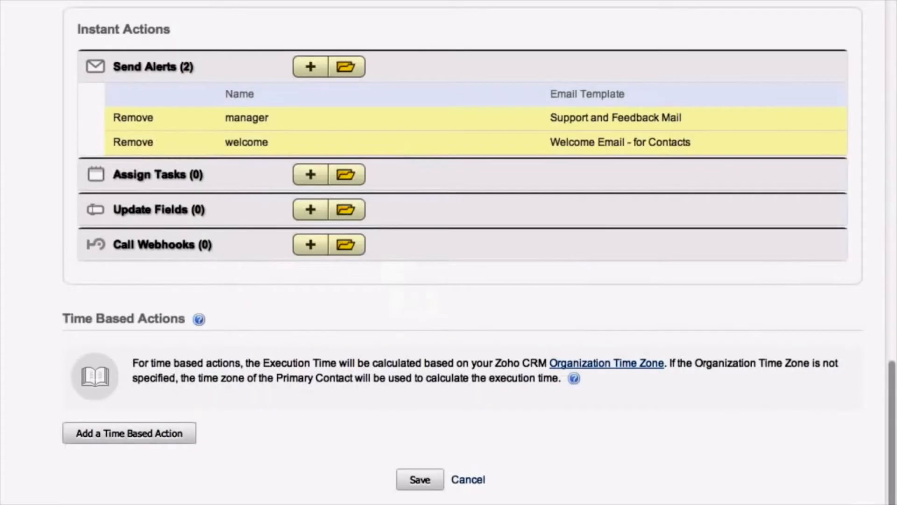
Step: Associate the existing Thank You Mail alert with the rule's instant actions
left_click(348, 69)
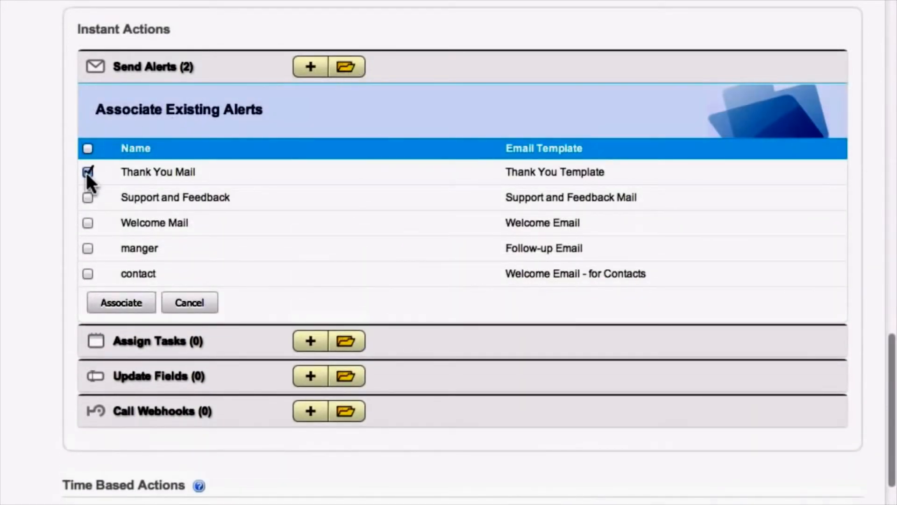
left_click(125, 306)
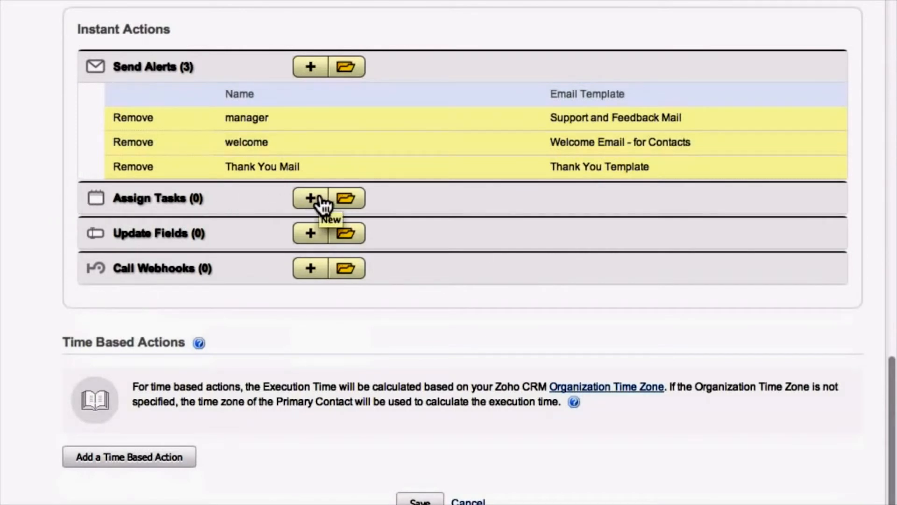
Step: Start a new instant task with the subject "follow up", due 3 days after the rule trigger date
left_click(358, 202)
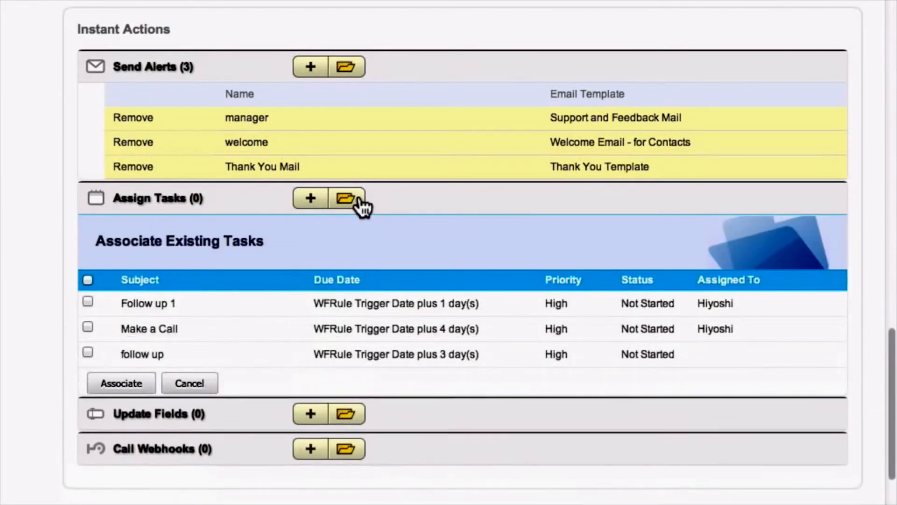
left_click(310, 199)
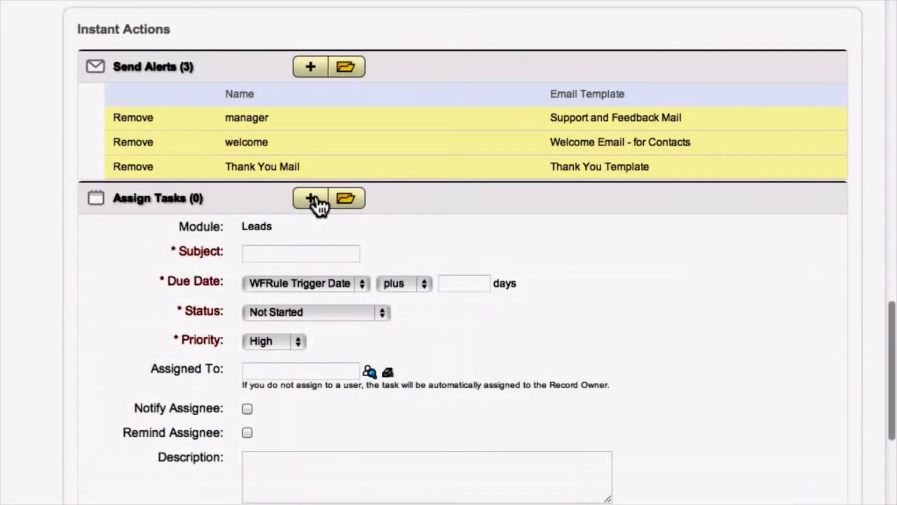
left_click(303, 253)
type("foll")
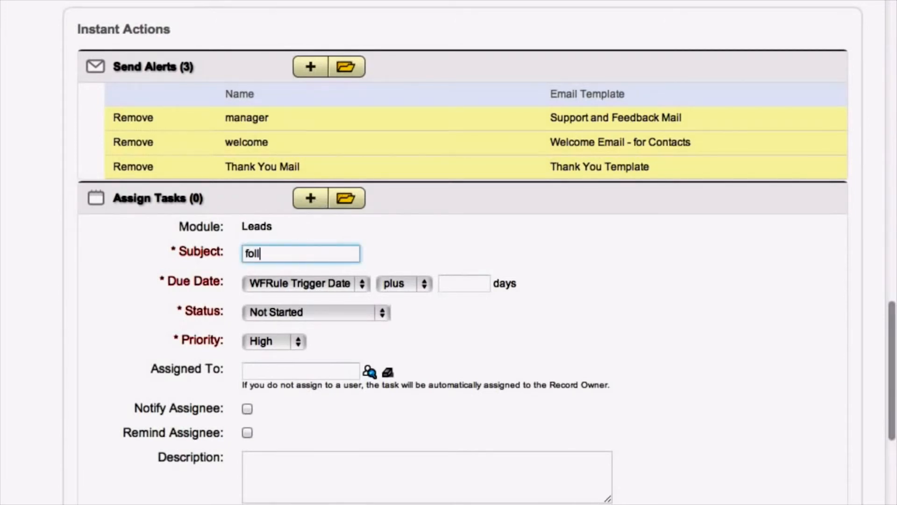
type("ow up")
left_click(471, 281)
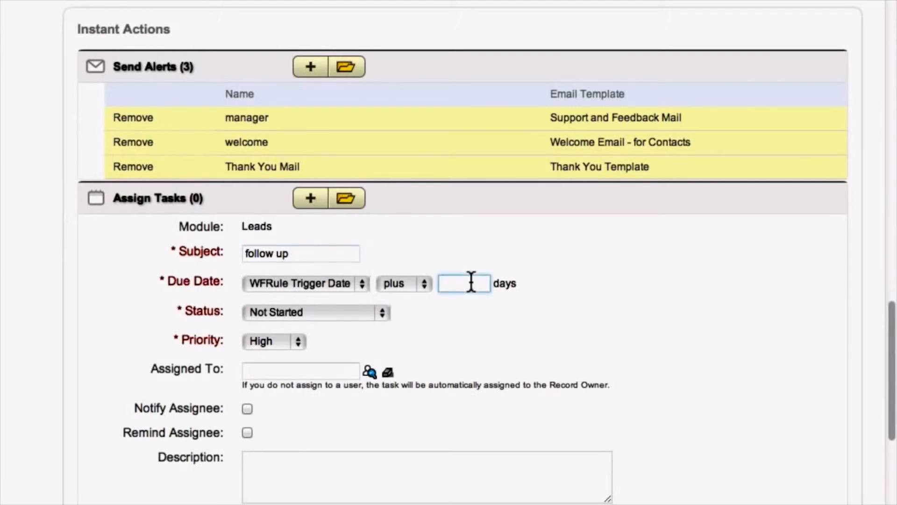
type("3")
Step: Enable notifying and reminding the follow up task's assignee, then save and associate the task with the rule
left_click(246, 409)
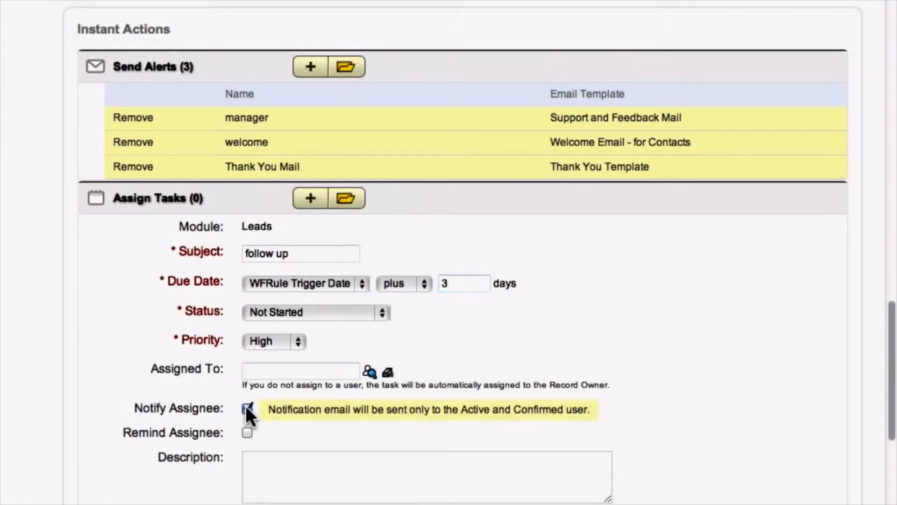
left_click(247, 432)
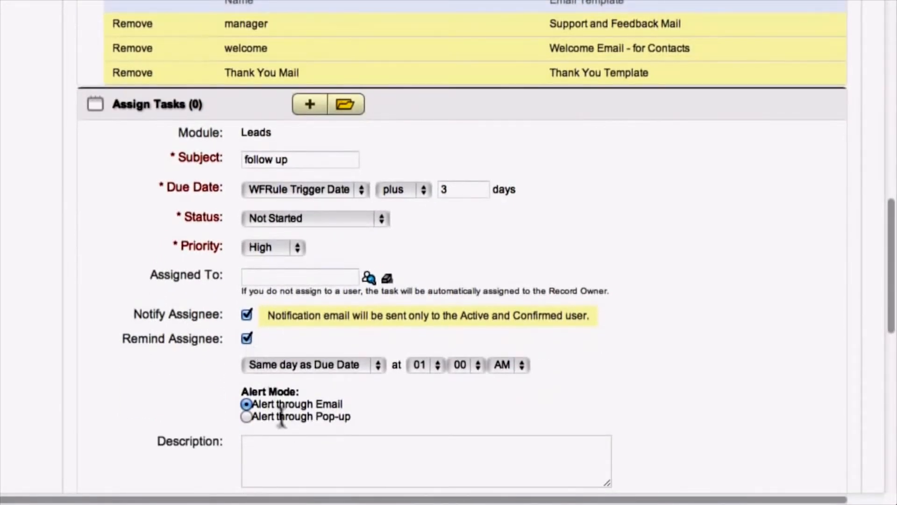
left_click(315, 458)
scroll(444, 402, "down", 5)
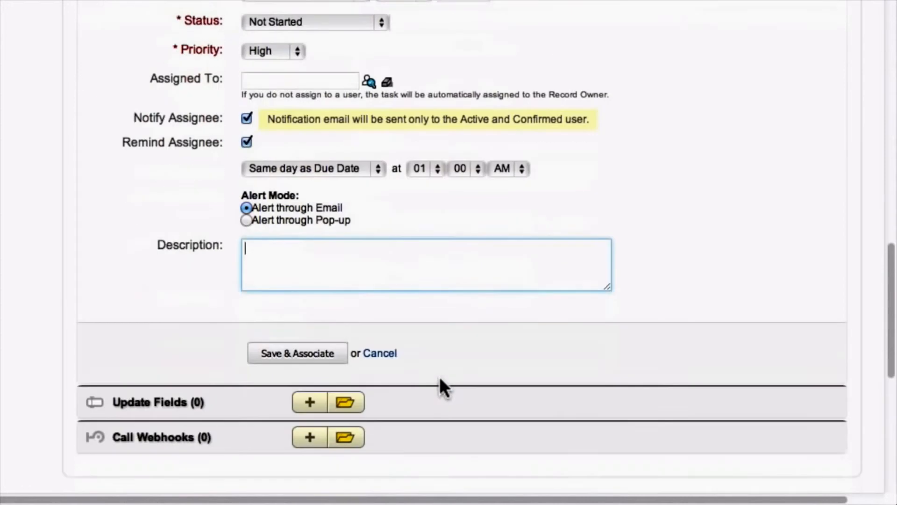
left_click(318, 354)
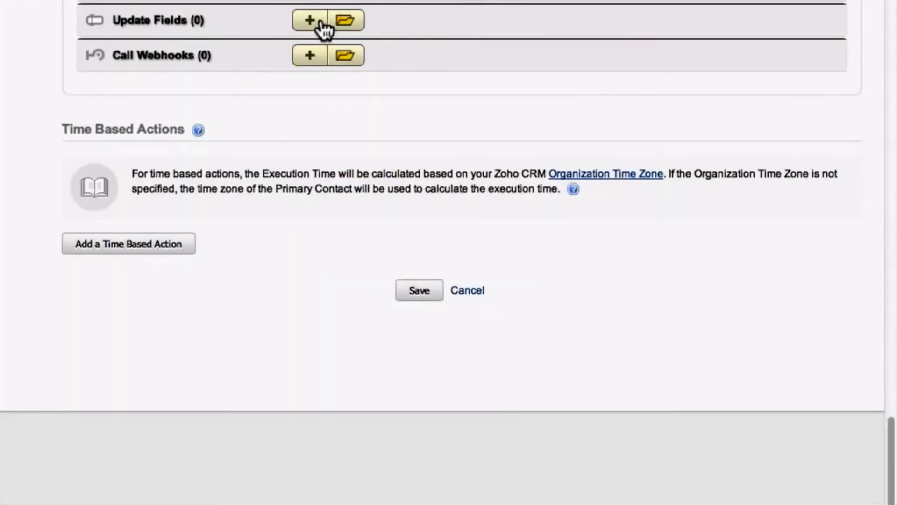
Step: Create and associate a field update named "important" that sets Lead Status to Contact Immediately
left_click(320, 21)
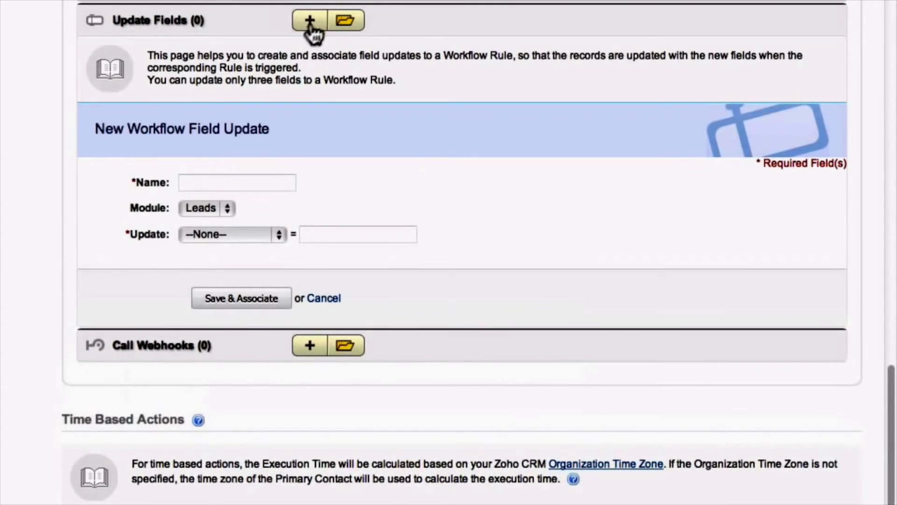
left_click(282, 182)
type("Important")
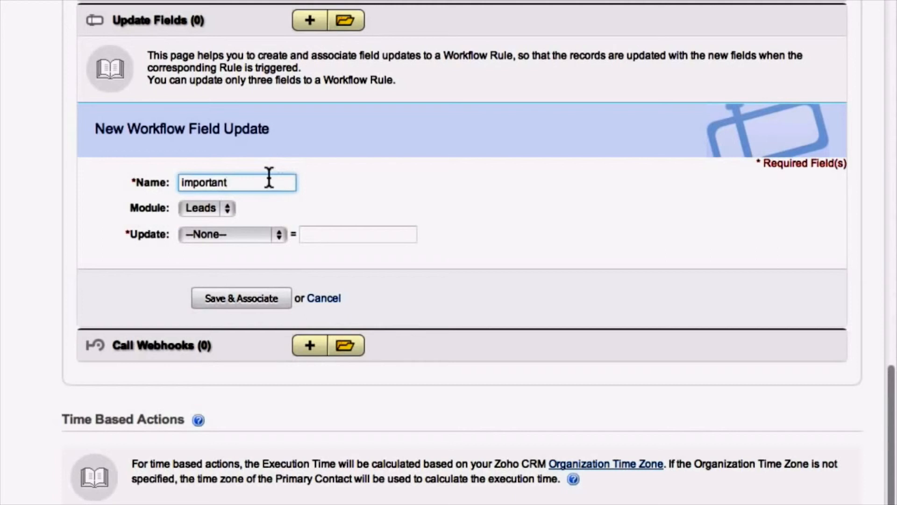
left_click(251, 236)
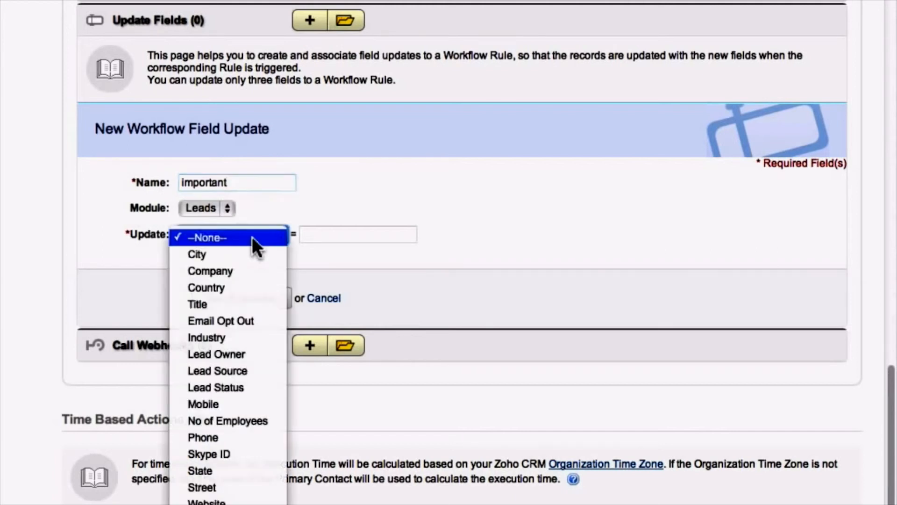
left_click(256, 387)
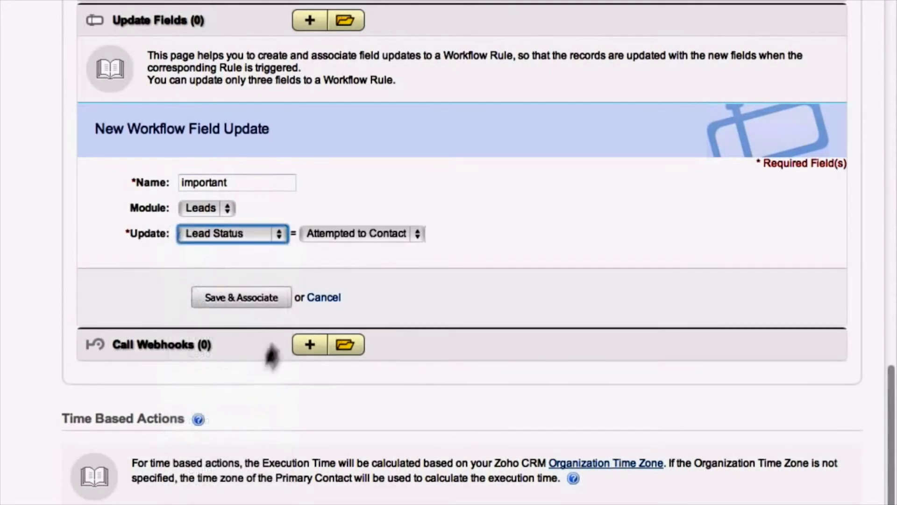
left_click(376, 235)
left_click(389, 270)
left_click(252, 298)
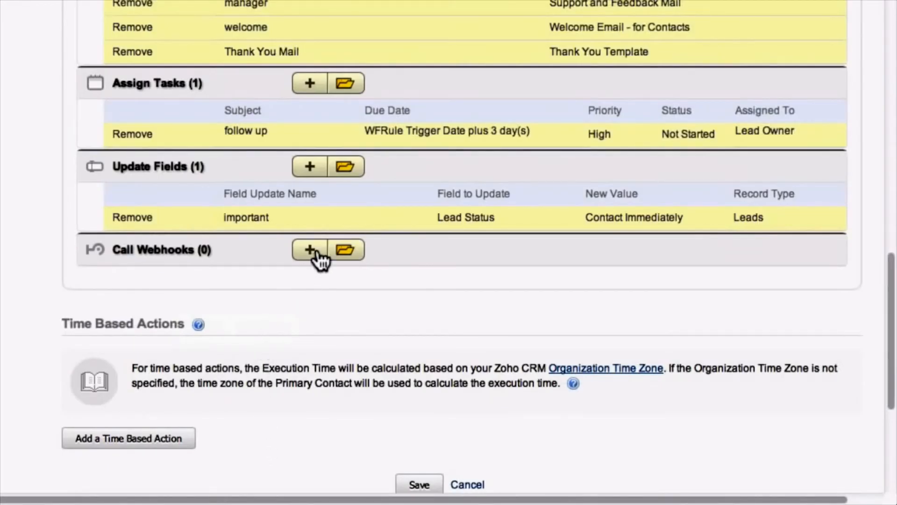
Step: Associate the existing Send SMS webhook with the rule's instant actions
left_click(309, 250)
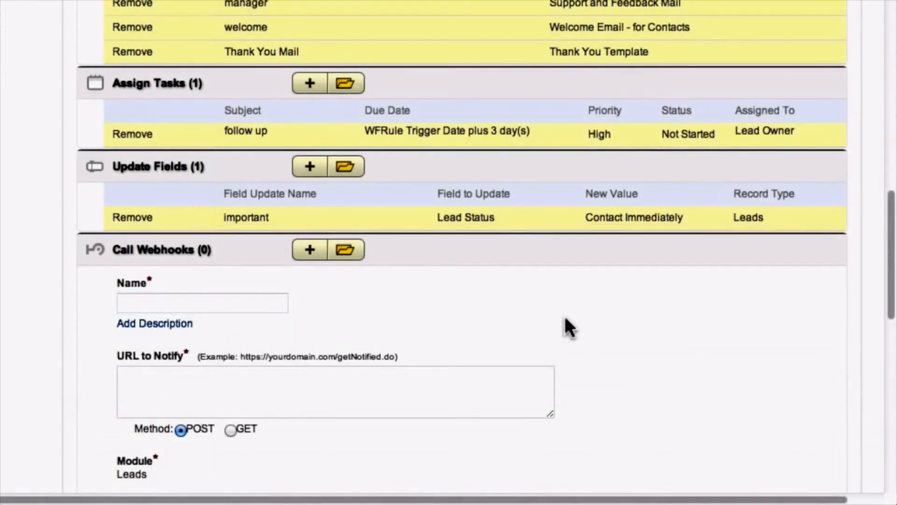
scroll(573, 307, "down", 4)
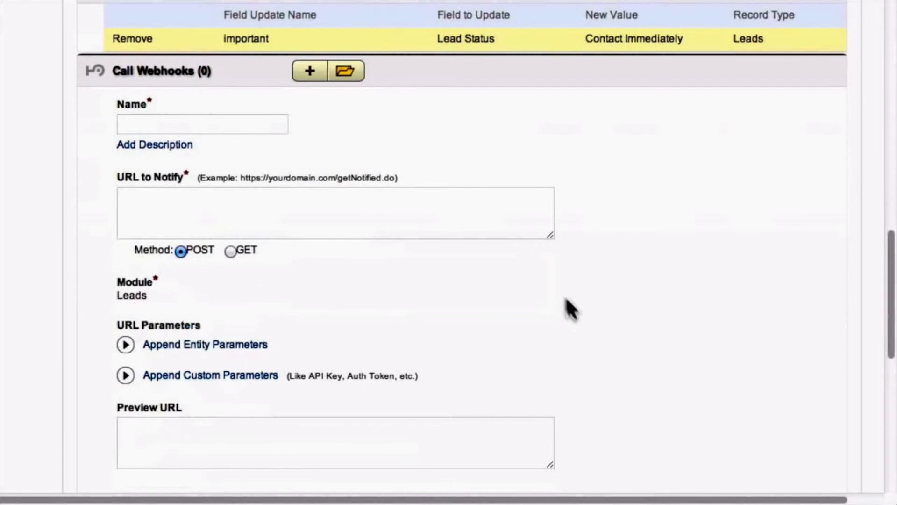
left_click(342, 74)
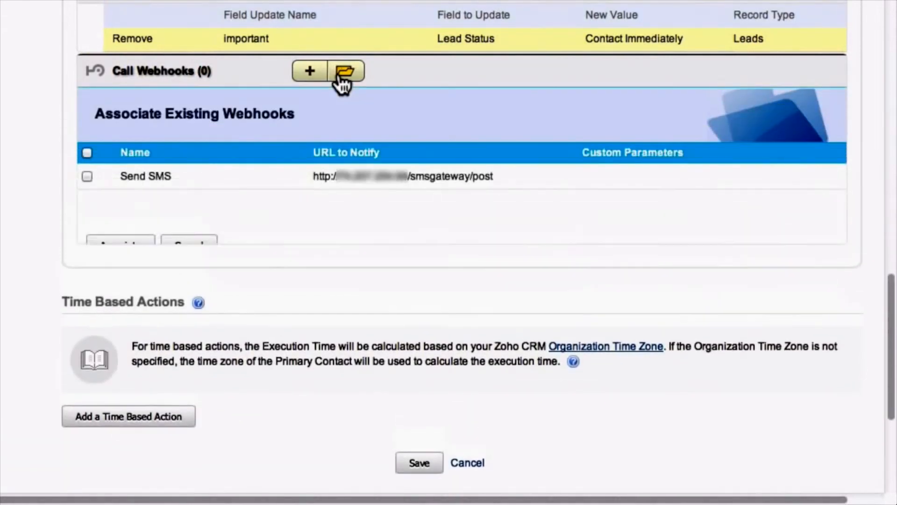
left_click(87, 176)
left_click(132, 244)
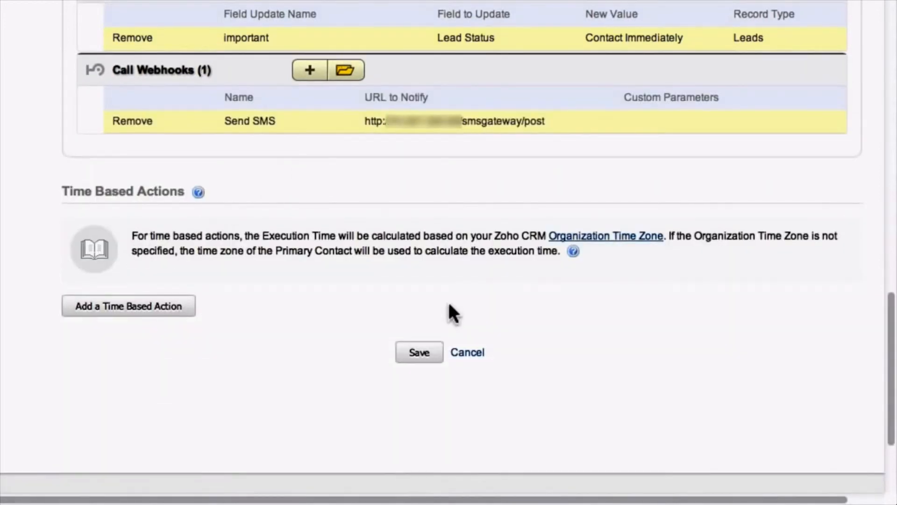
Step: Add a time based action named "reminders" that executes 3 days after the rule trigger date
left_click(190, 306)
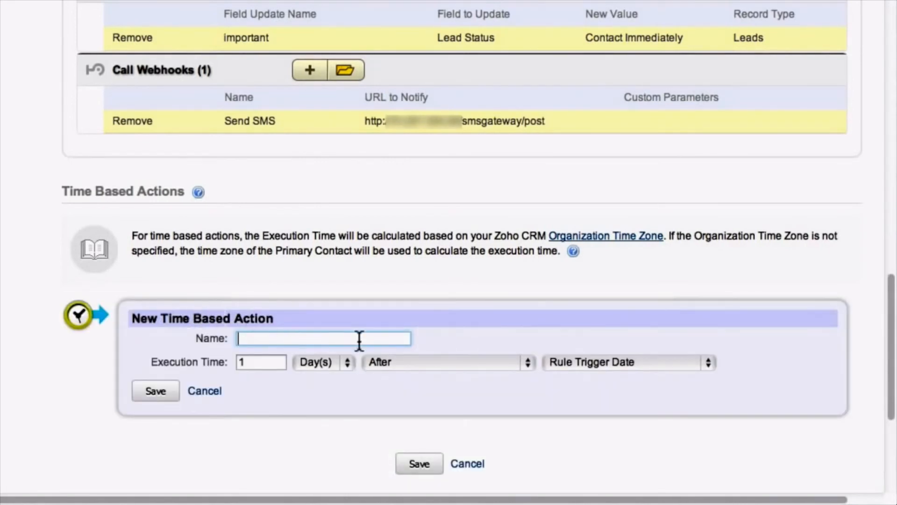
type("reminders")
key("Tab")
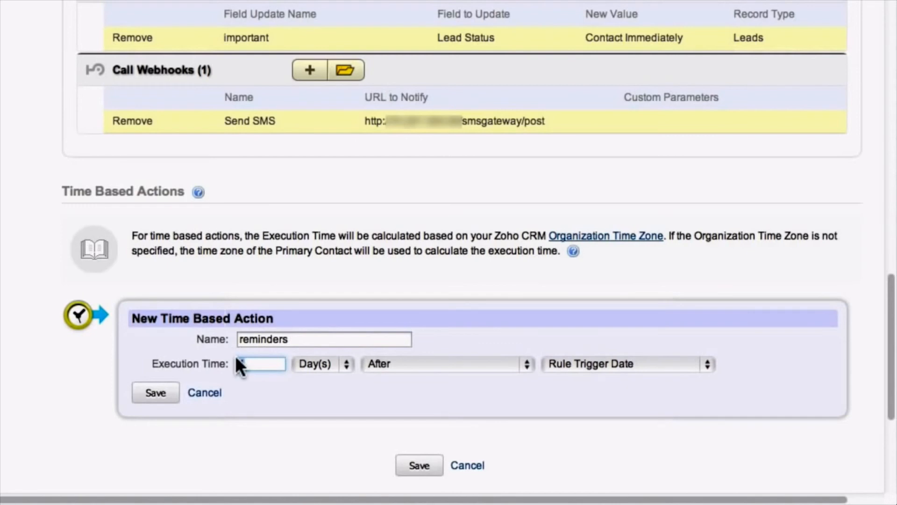
type("3")
left_click(170, 391)
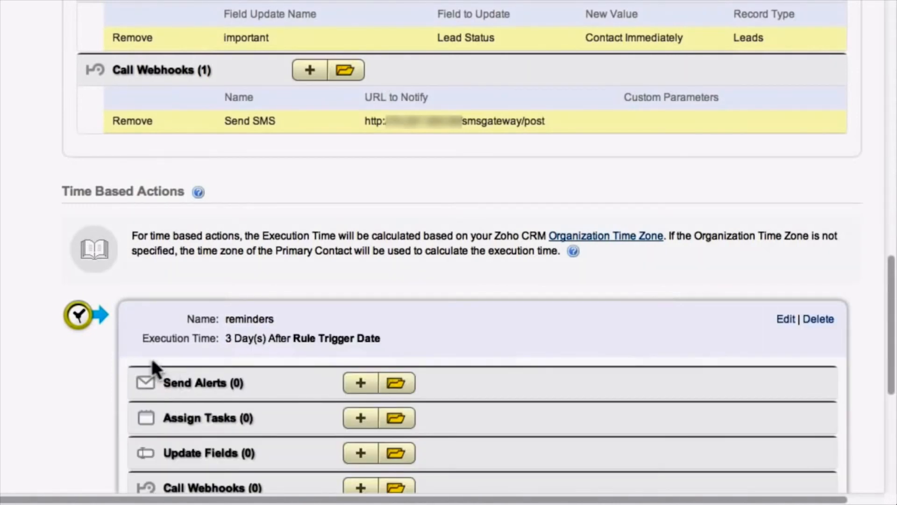
Step: Associate the manager alert with the reminders action and save the workflow rule
scroll(71, 343, "down", 2)
scroll(70, 359, "down", 3)
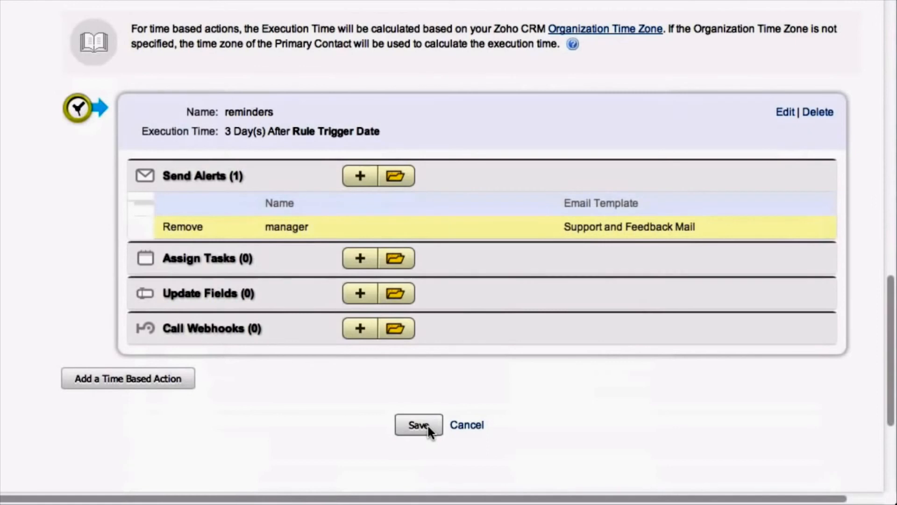
left_click(419, 424)
Step: Look through the workflow lists of rules, alerts, tasks and field updates, and open the webhooks list
scroll(427, 424, "up", 15)
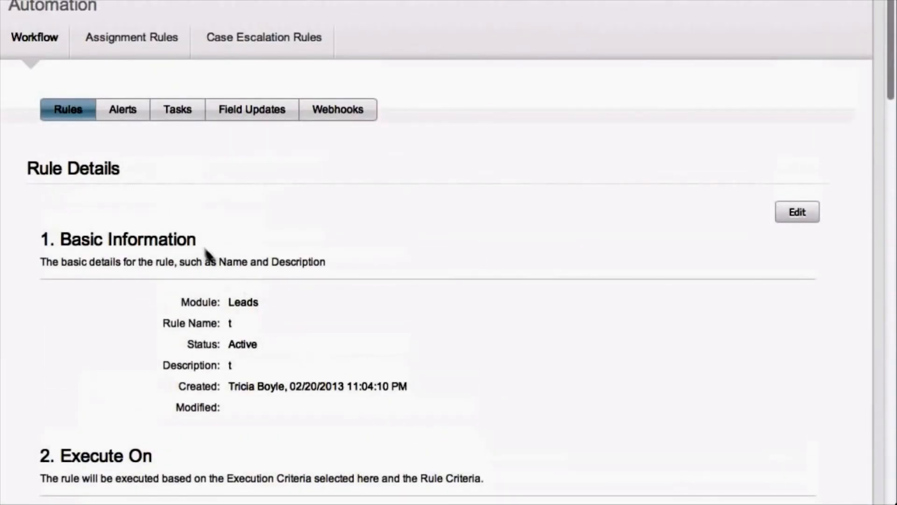
left_click(84, 112)
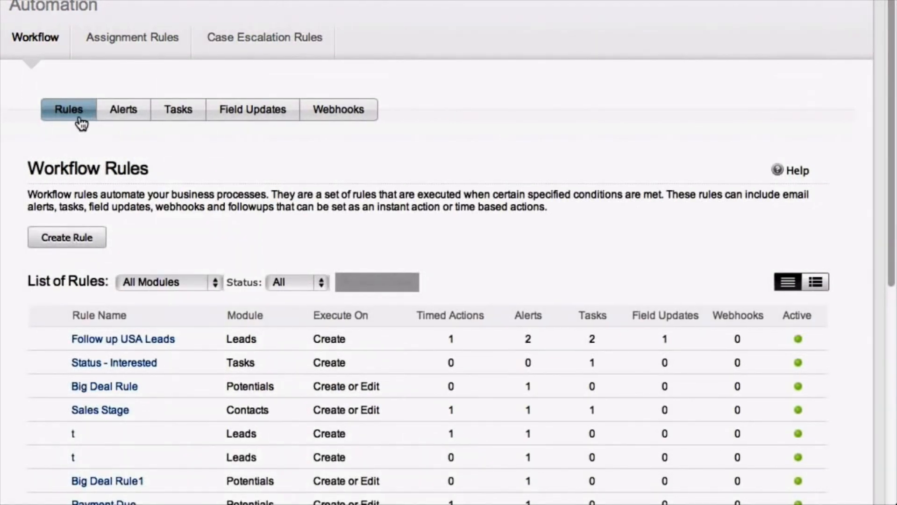
left_click(142, 121)
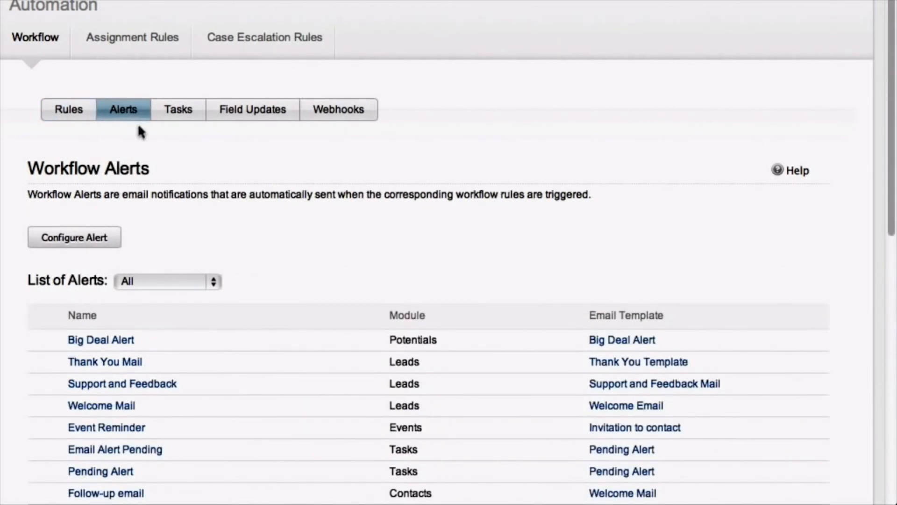
left_click(198, 117)
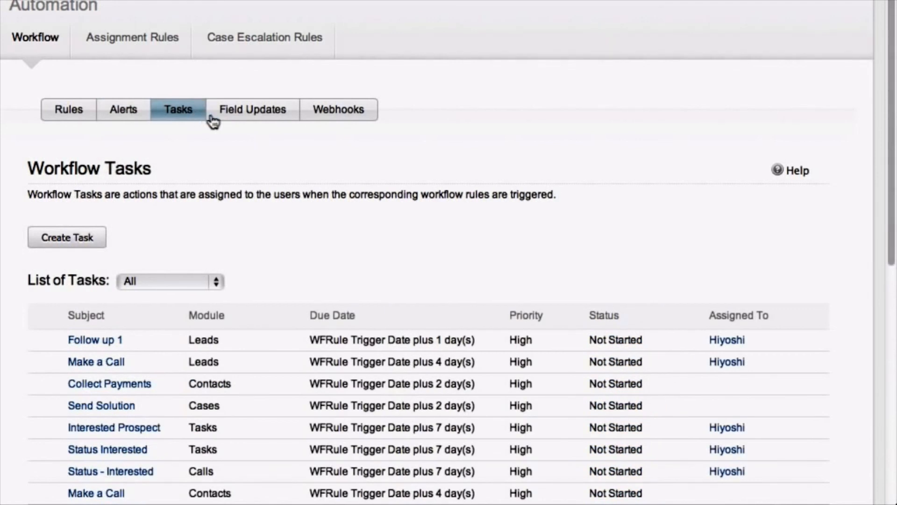
left_click(295, 120)
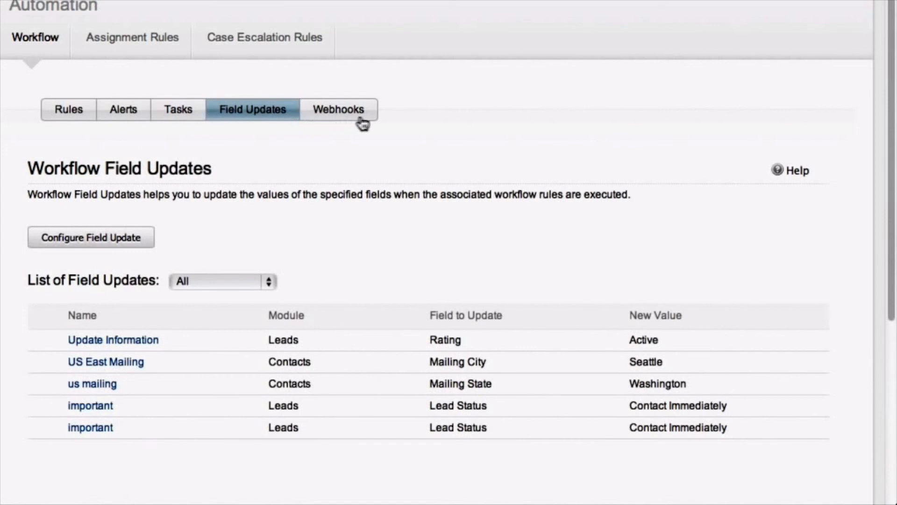
left_click(374, 122)
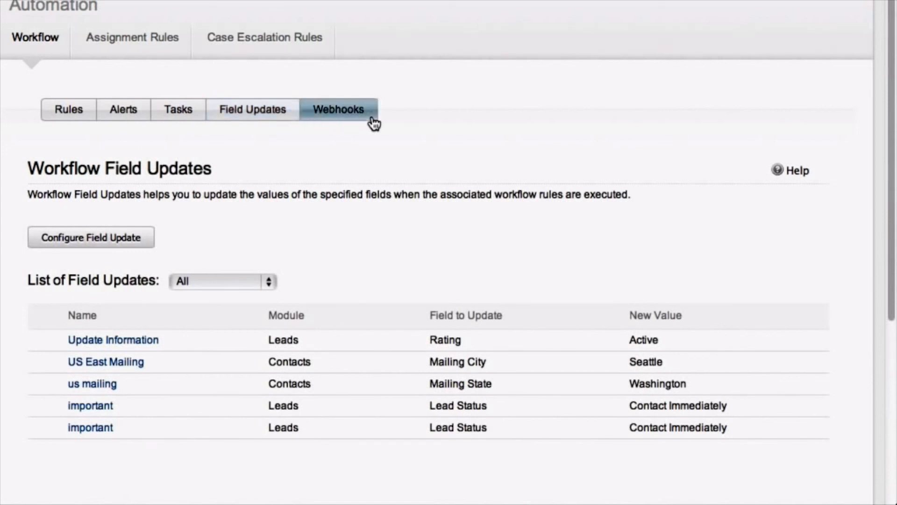